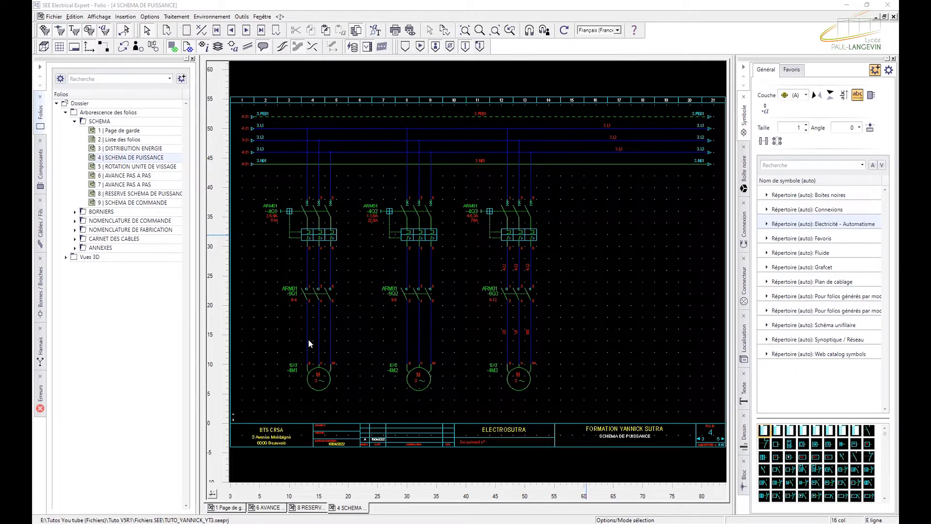
- Insert a Borne type 1 terminal from the Connexions directory's X-Bornes pour puissance family on the first phase wire above motor 4M1
scroll(296, 324, "up", 2)
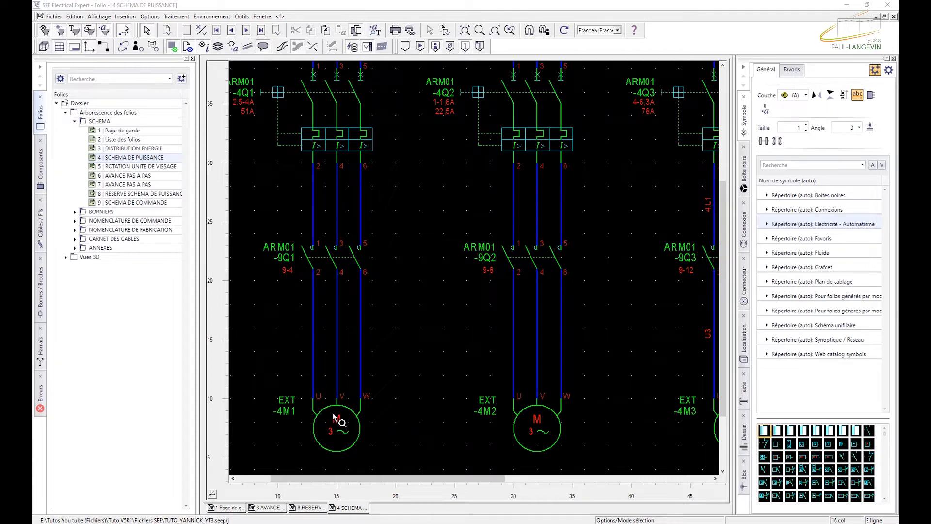
left_click(777, 165)
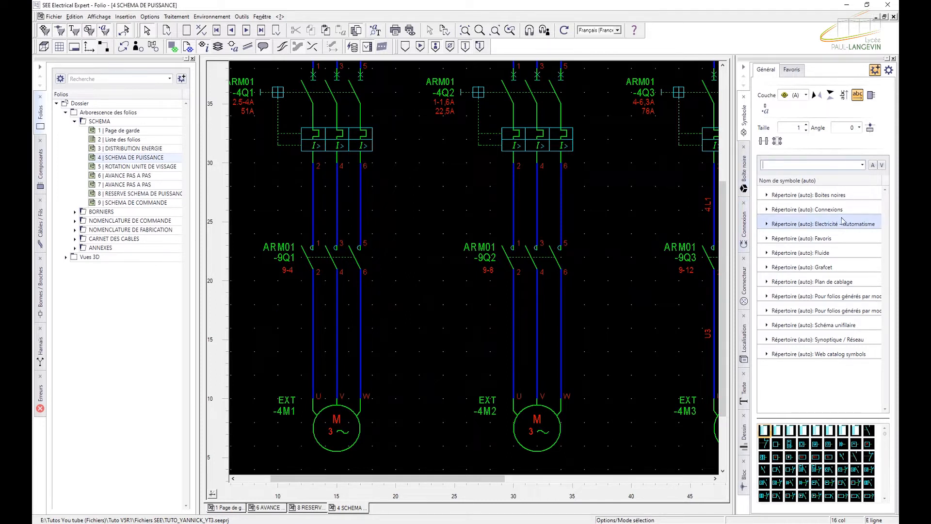
left_click(785, 211)
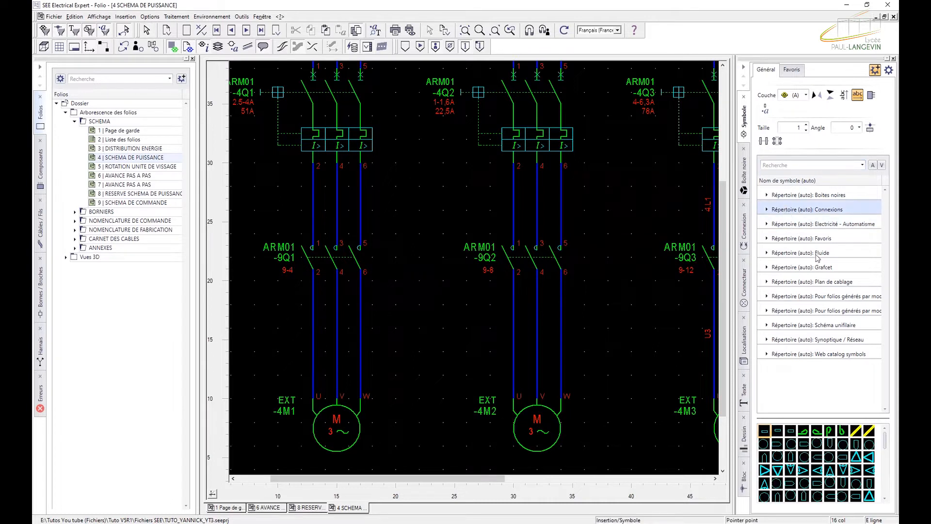
left_click(767, 209)
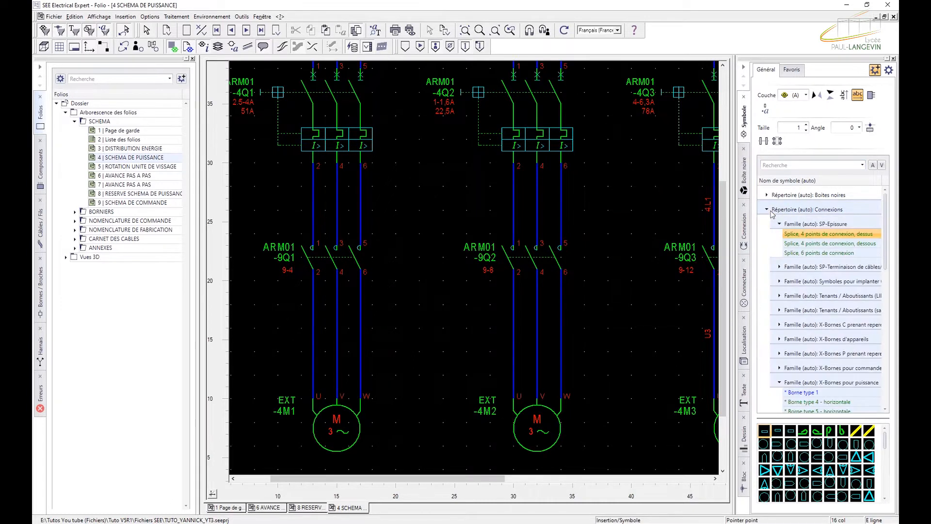
left_click(779, 224)
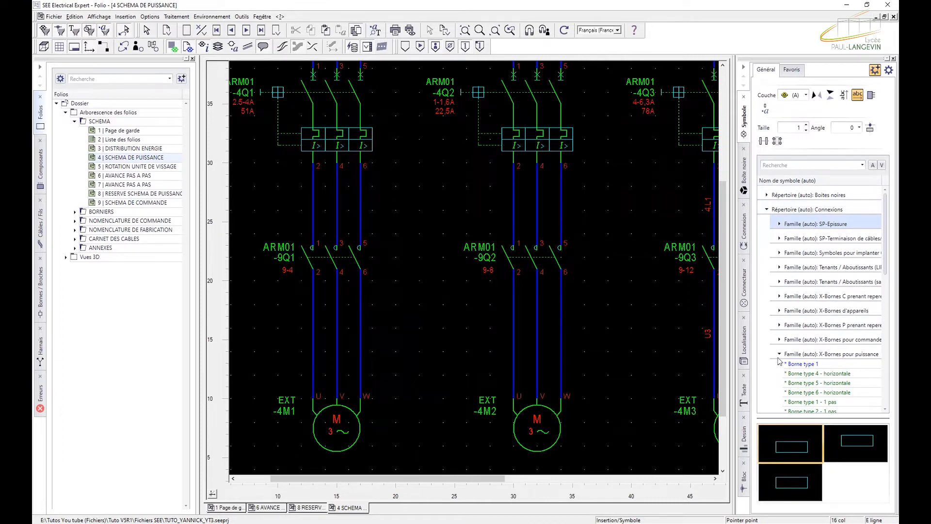
left_click(816, 357)
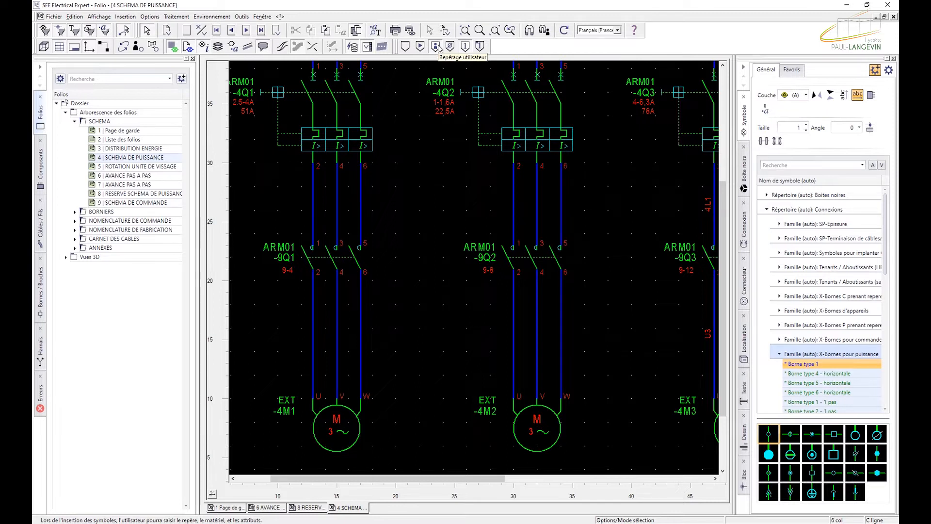
left_click(765, 435)
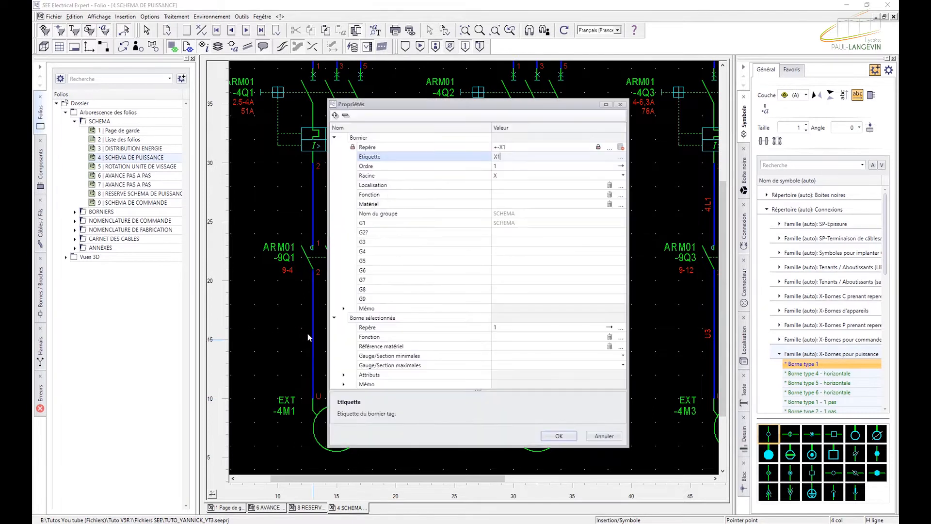
left_click(506, 158)
left_click(557, 436)
left_click(299, 341)
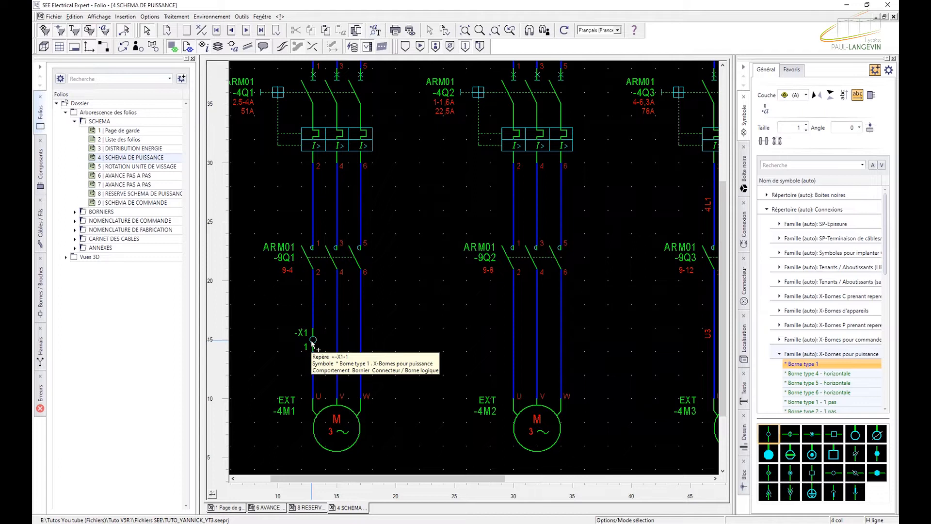
- Set the new terminal strip's label (Etiquette) to XP and its order (Ordre) to ?
double_click(313, 340)
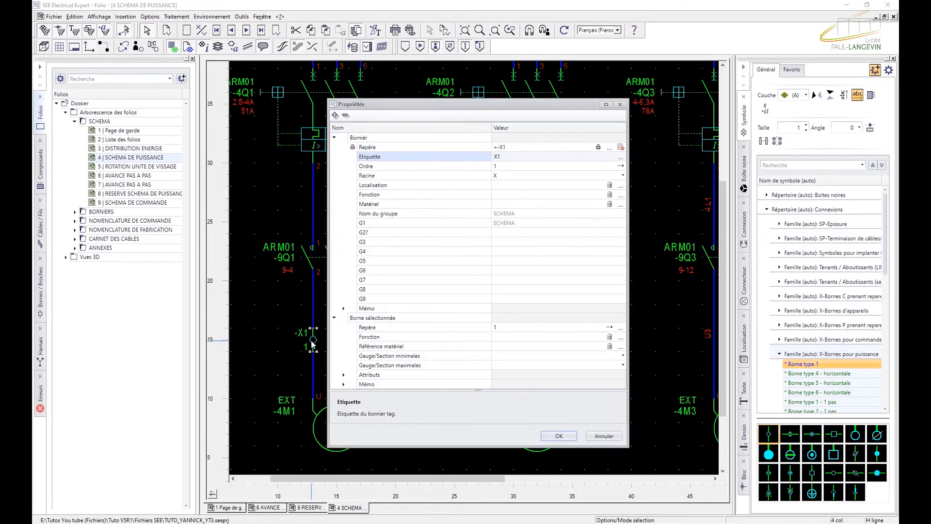
left_click(510, 167)
type("?")
left_click(516, 178)
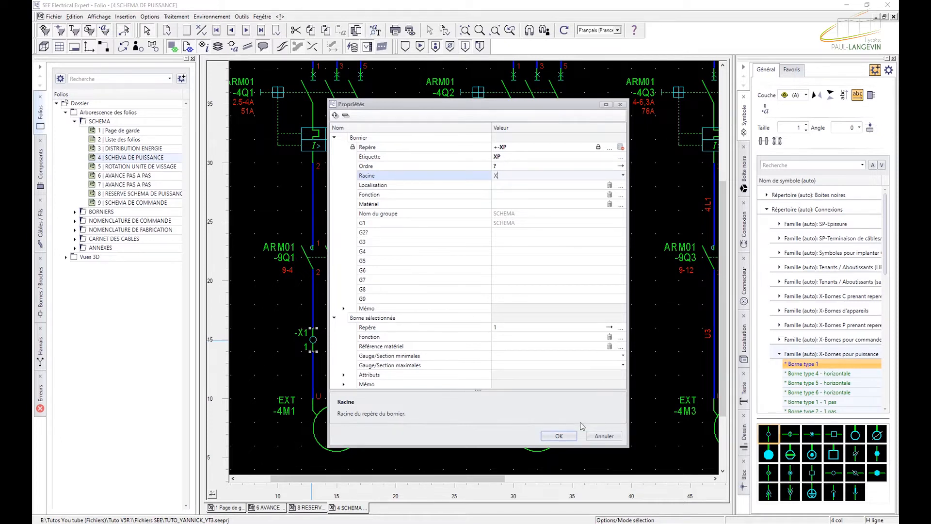
left_click(563, 435)
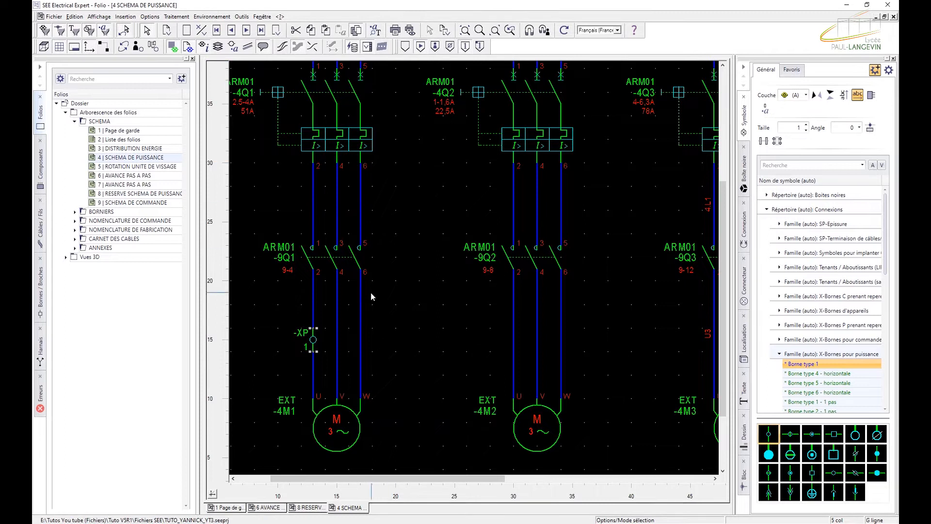
- Copy the XP terminal and paste it onto the second and third phase wires of motor 4M1
right_click(314, 339)
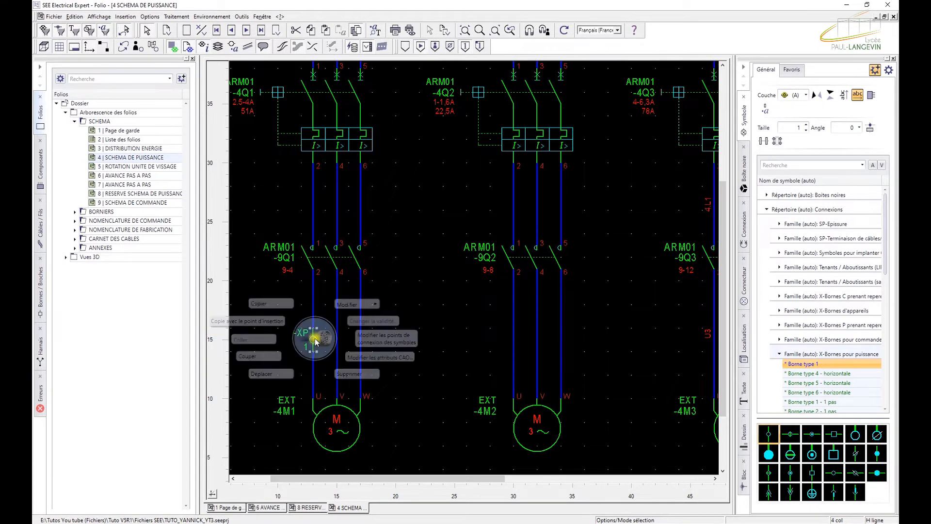
right_click(415, 283)
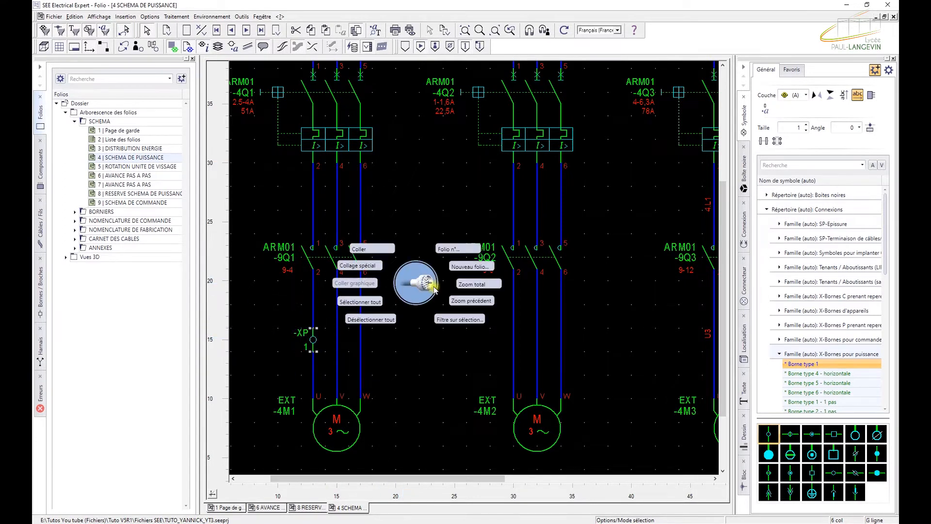
left_click(370, 250)
left_click(339, 336)
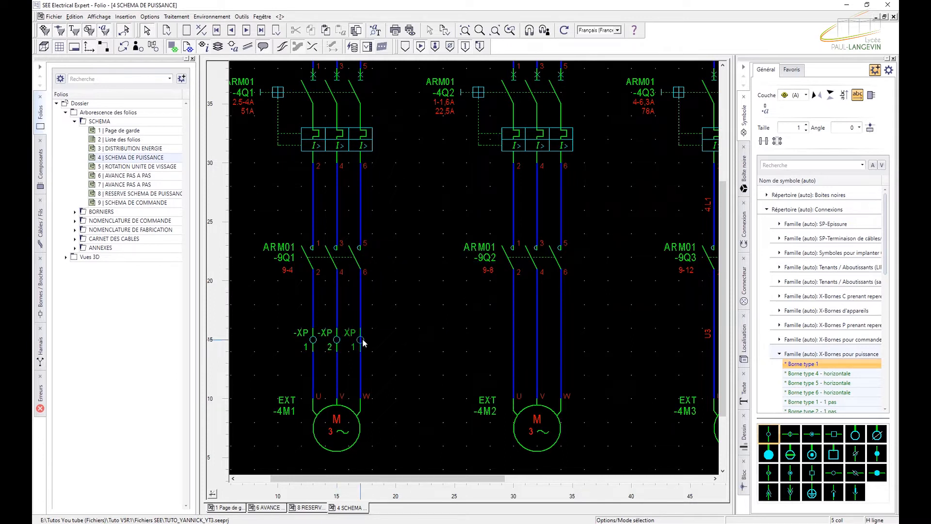
left_click(362, 340)
key("Escape")
- Insert a Borne de terre from the X-Bornes spécifiques family beside the third XP terminal, in line with the phase terminals
mouse_move(315, 348)
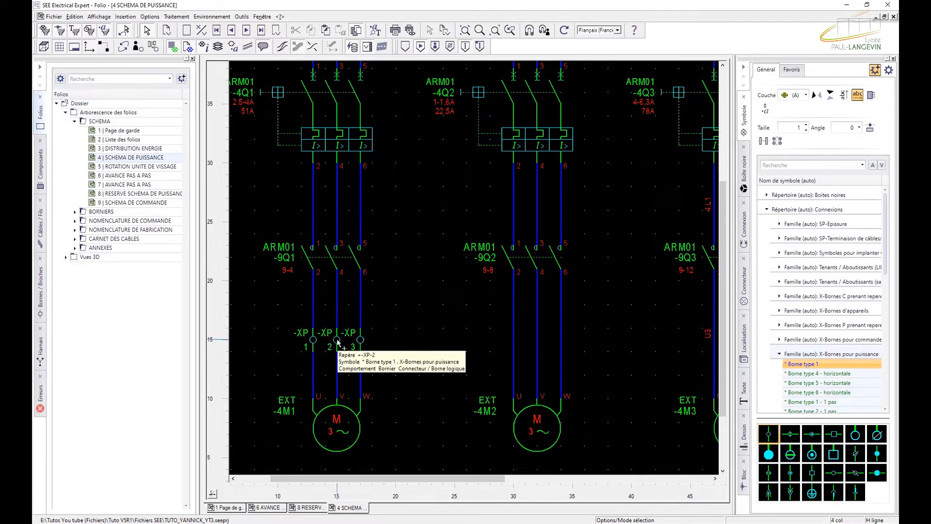
scroll(386, 360, "down", 1)
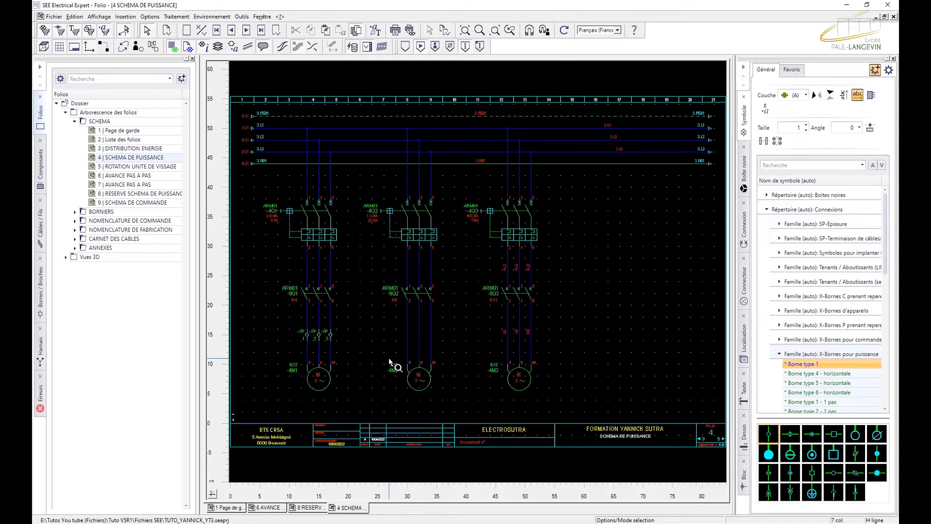
scroll(337, 355, "up", 1)
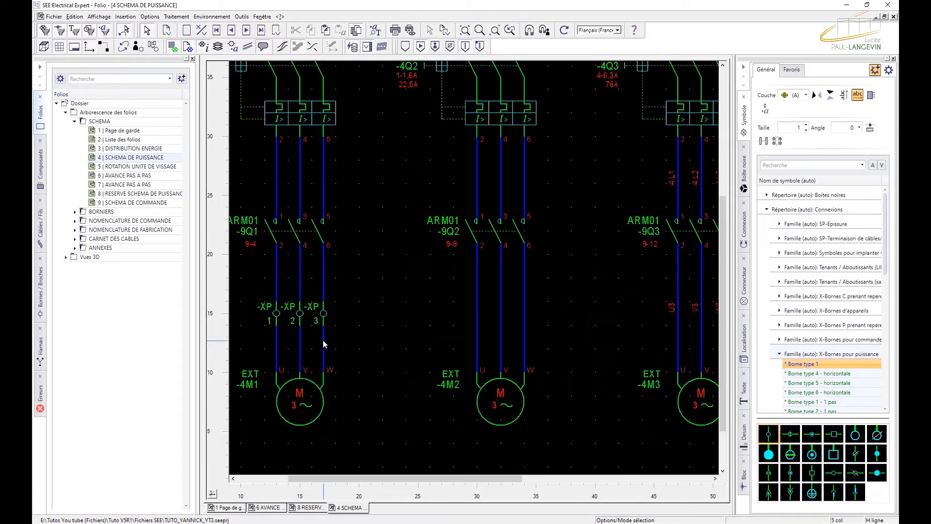
mouse_move(321, 315)
left_click(779, 354)
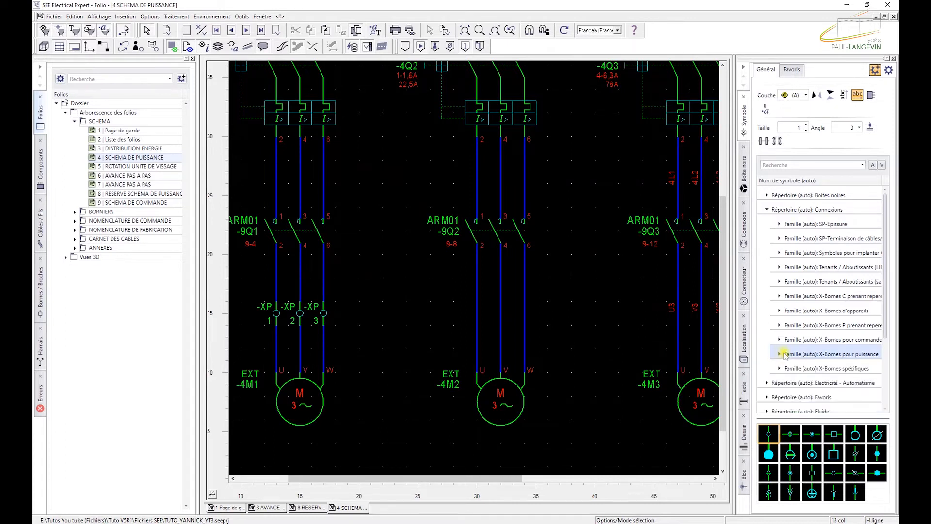
left_click(830, 369)
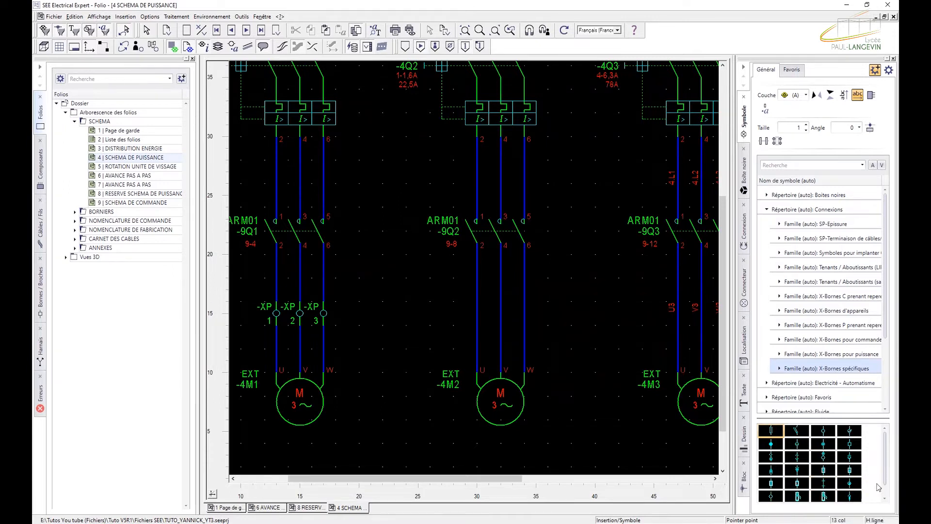
left_click(853, 484)
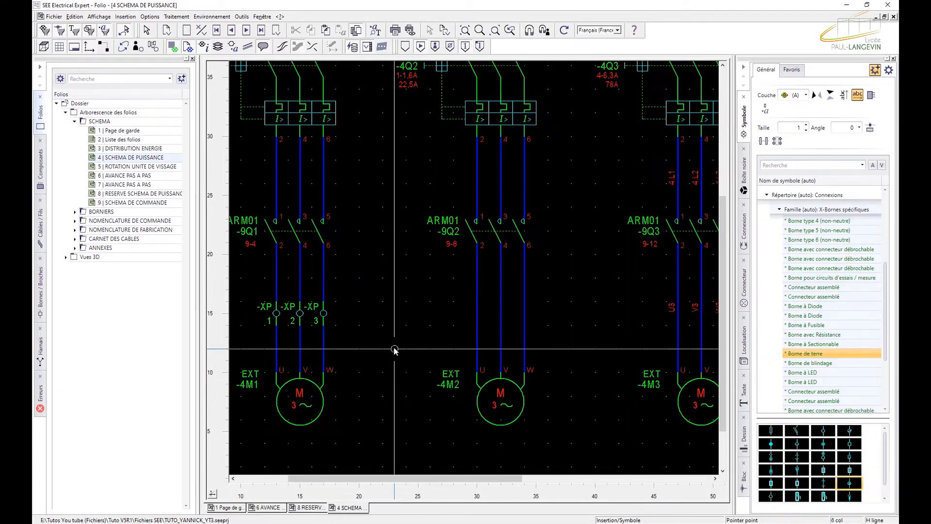
left_click(342, 316)
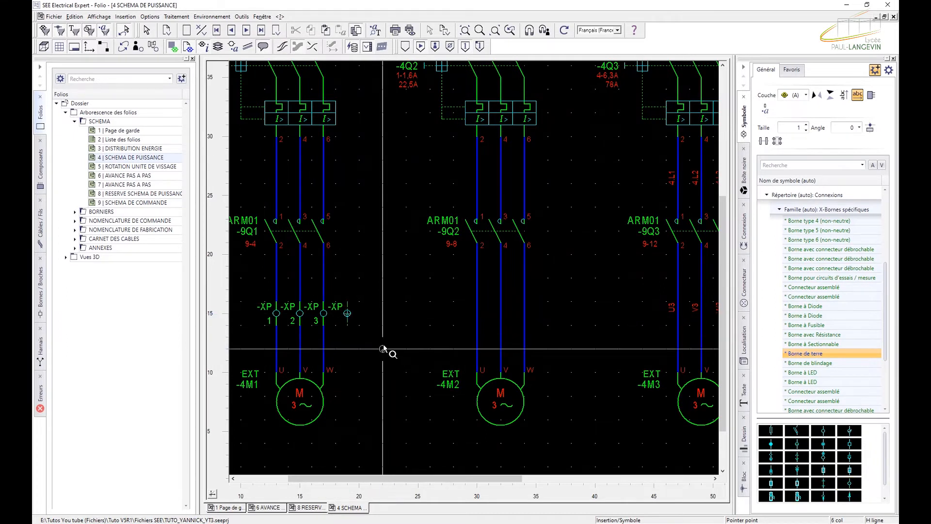
scroll(383, 348, "down", 1, "ctrl")
key("Escape")
- Display the symbols' connection points on the power schematic
scroll(304, 392, "up", 2, "ctrl")
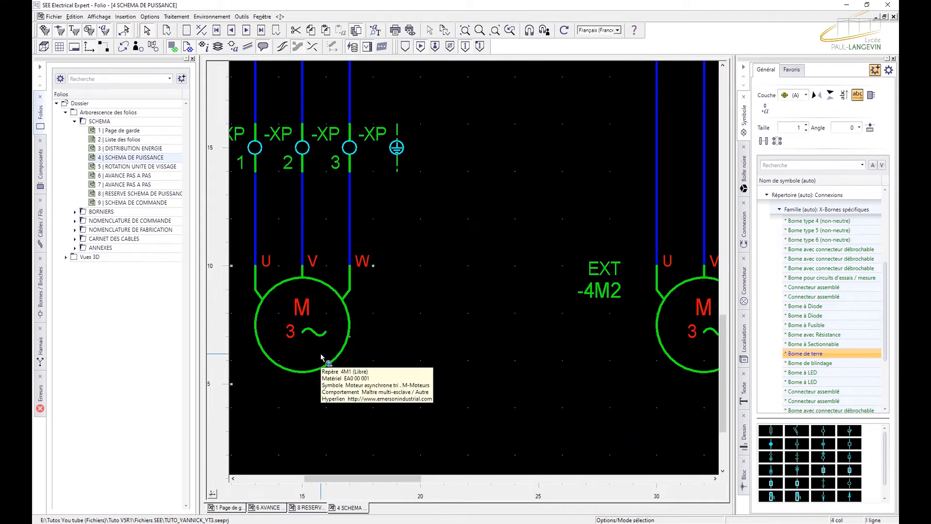
left_click(105, 50)
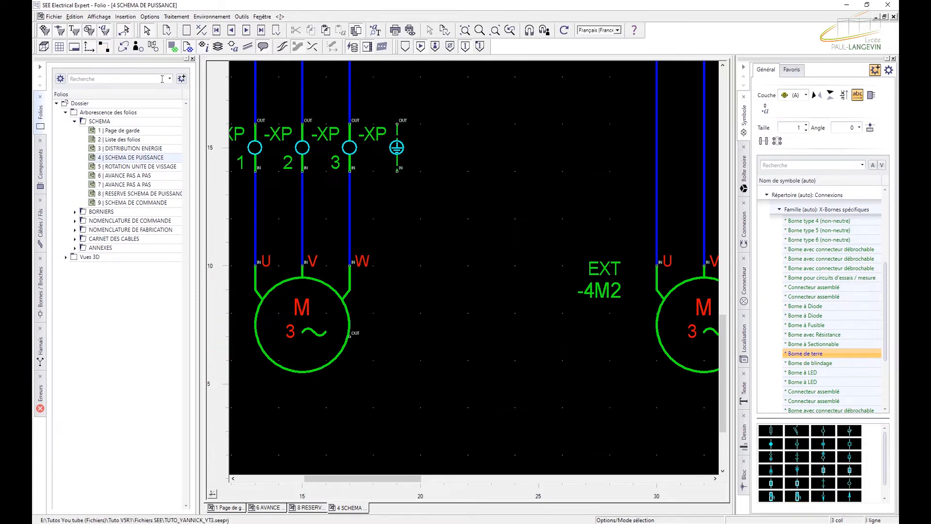
scroll(361, 341, "down", 2)
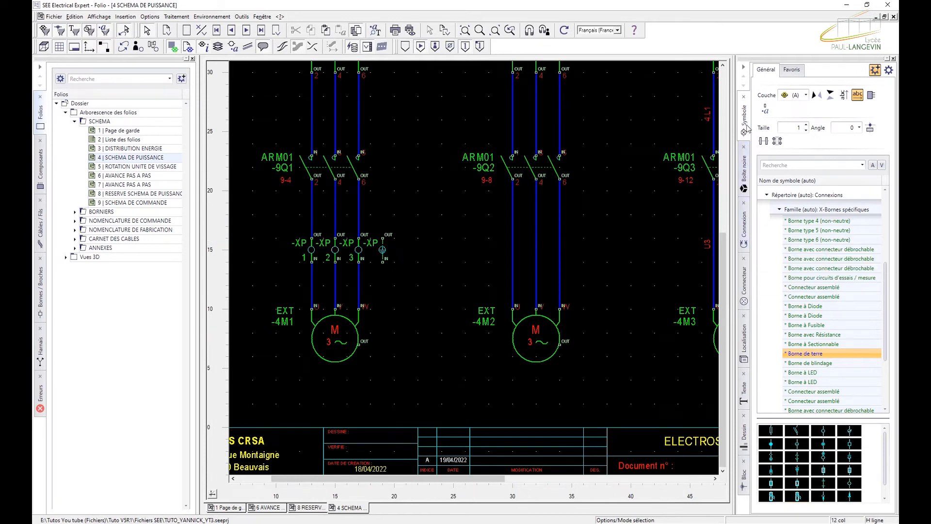
- Draw a MASSE/TERRE connection from the XP earth terminal to the earth connection point of motor 4M1
left_click(745, 227)
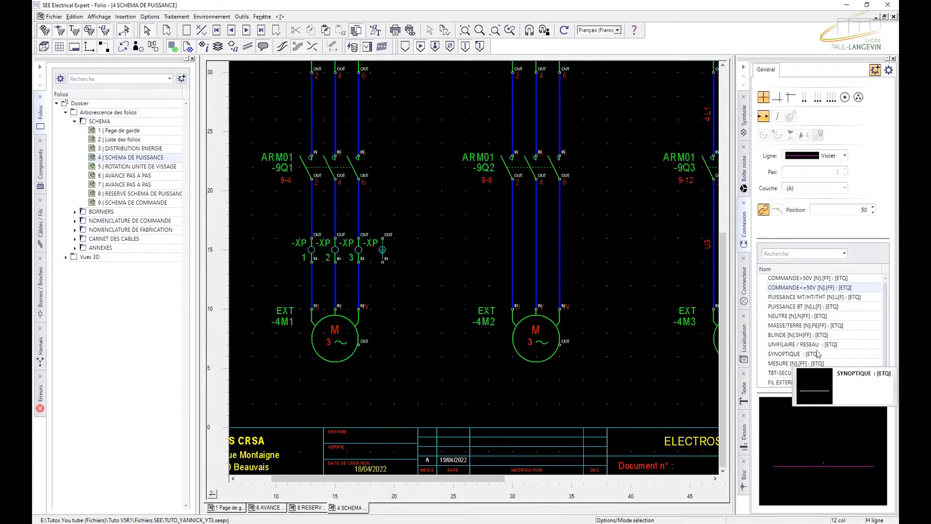
left_click(819, 325)
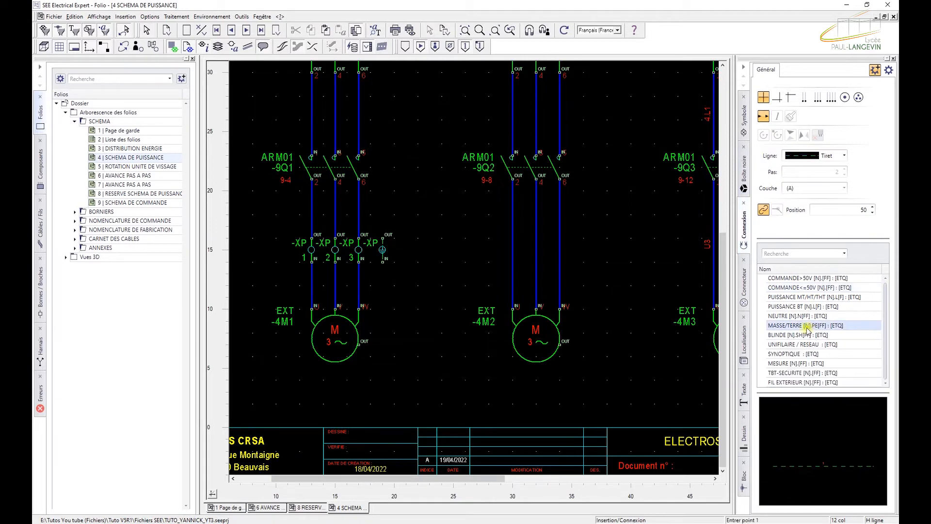
left_click(382, 250)
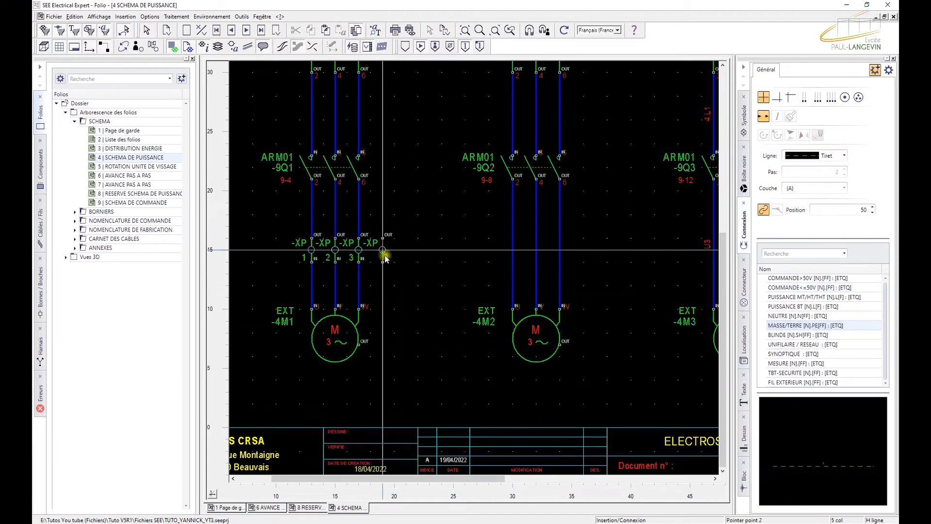
left_click(378, 343)
left_click(382, 344)
key("Escape")
left_click(382, 349)
key("Delete")
- Draw a MASSE/TERRE connection from the XP earth terminal up to the 3.PE01 line, and hide the connection points
scroll(441, 316, "up", 2)
scroll(442, 316, "down", 2)
scroll(441, 317, "down", 3)
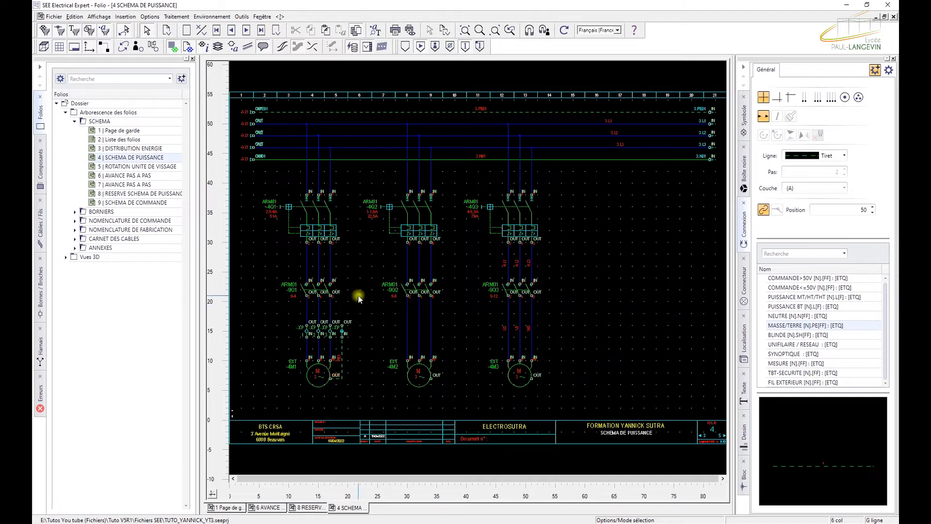
left_click(765, 99)
left_click(342, 331)
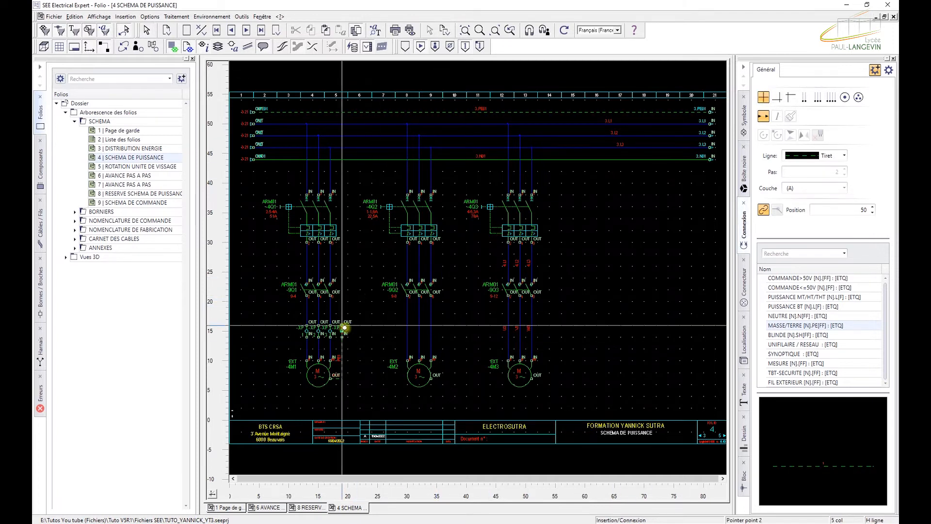
left_click(342, 113)
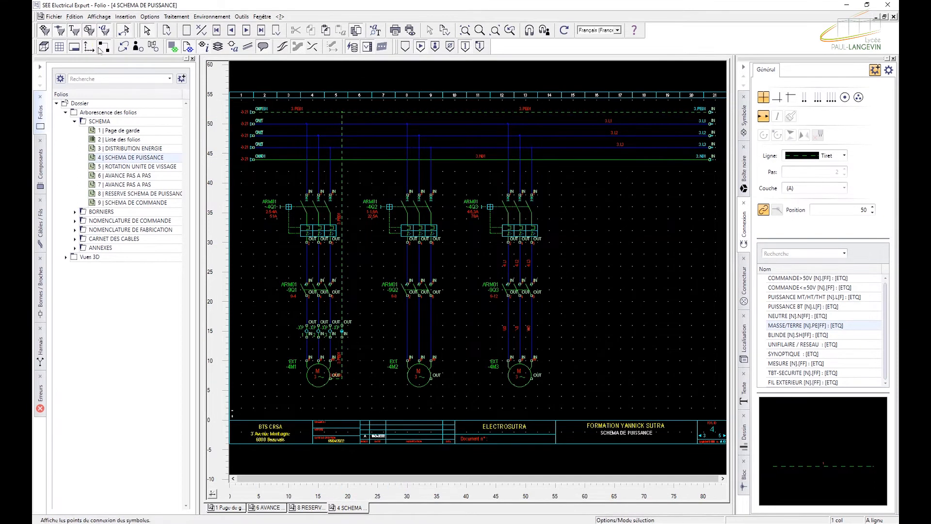
scroll(357, 359, "up", 2)
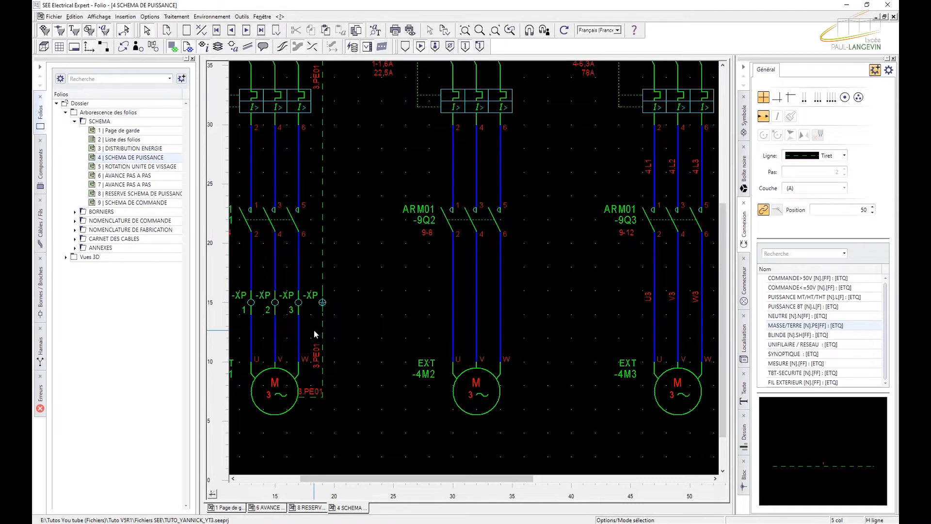
left_click_drag(376, 478, 349, 478)
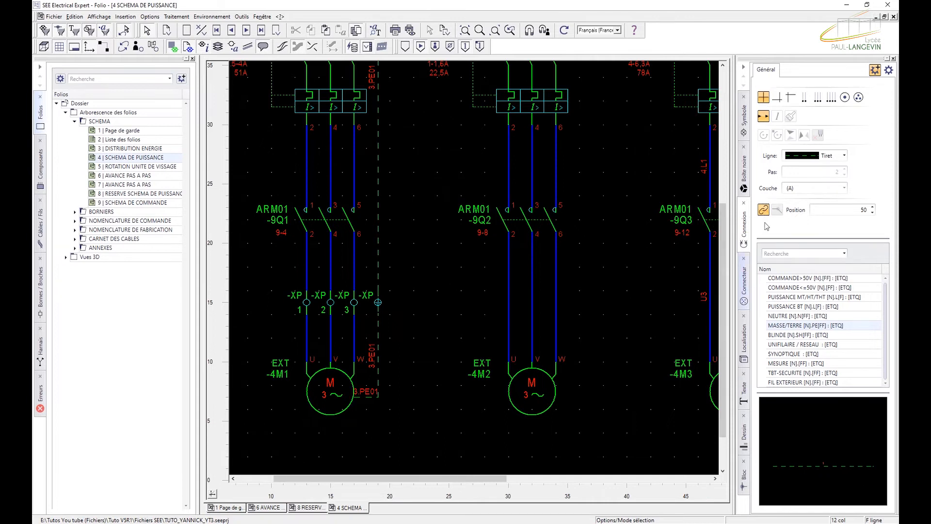
- Insert Borne type 1 terminals from the X-Bornes pour puissance family across the three phases above motor 4M2, linked with the Point line type
left_click(746, 125)
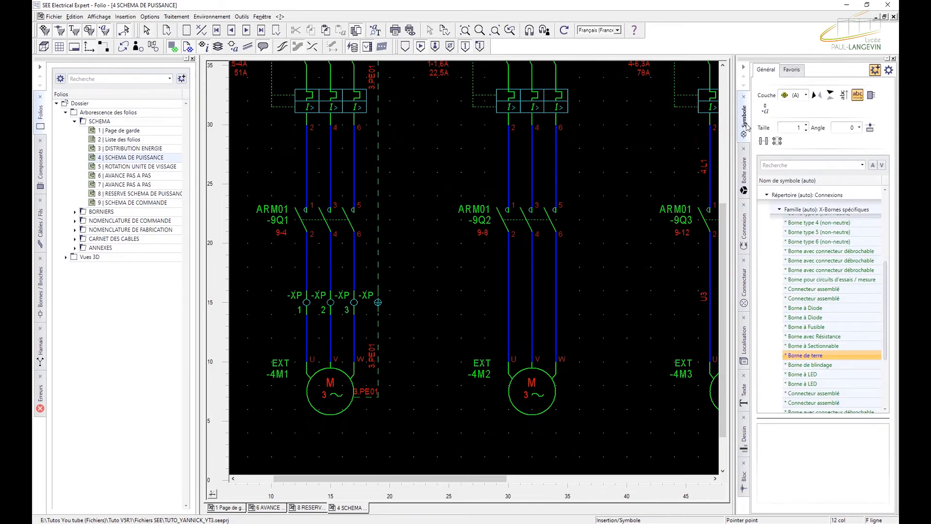
scroll(805, 310, "up", 4)
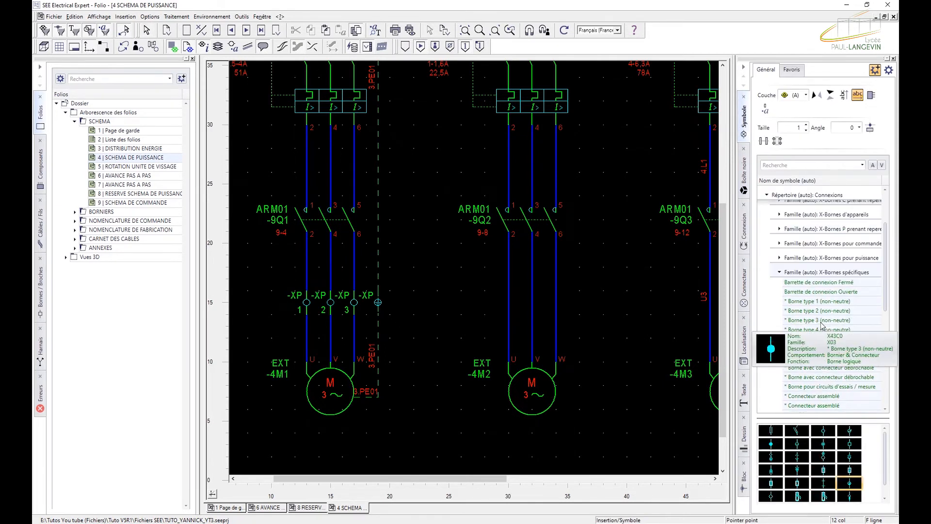
left_click(780, 273)
left_click(779, 258)
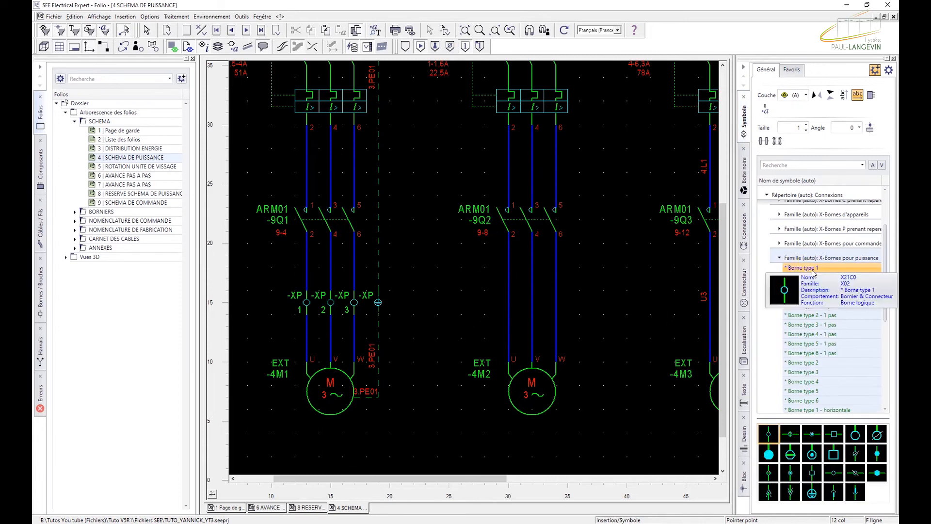
left_click(812, 273)
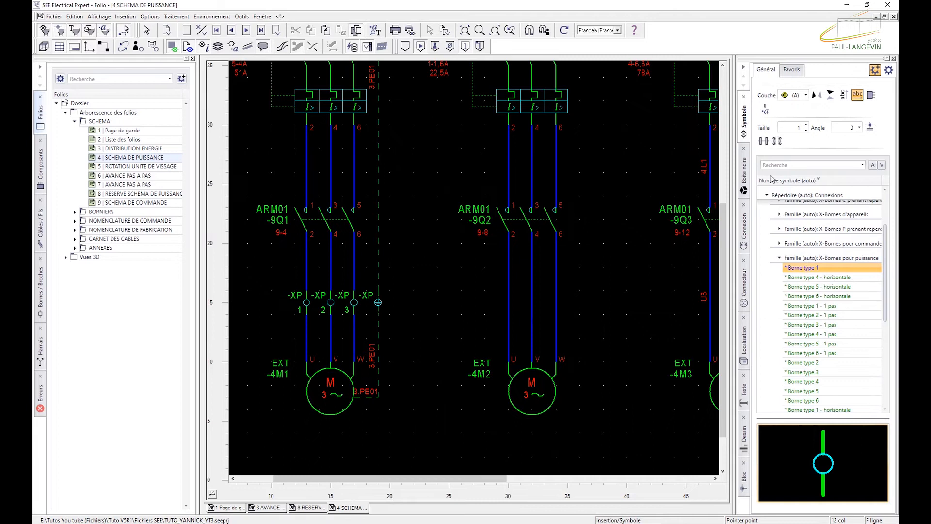
left_click(763, 141)
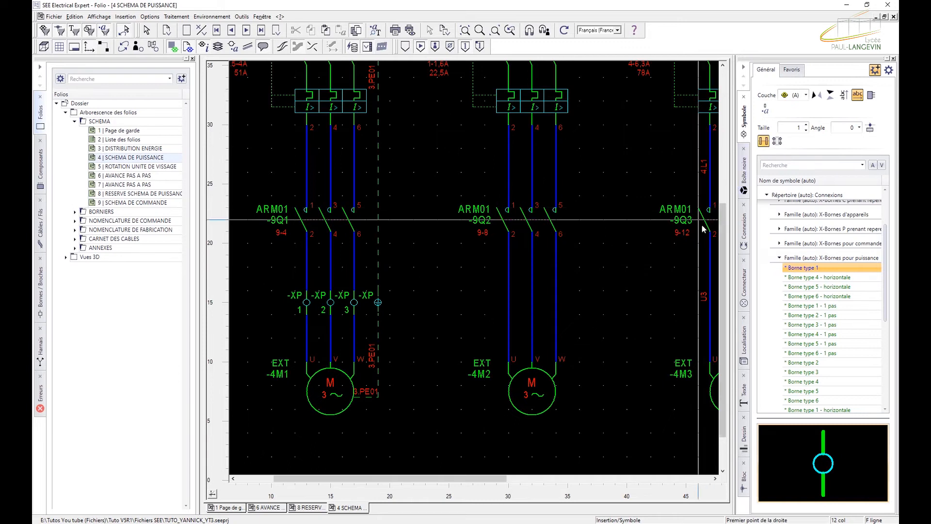
left_click(485, 302)
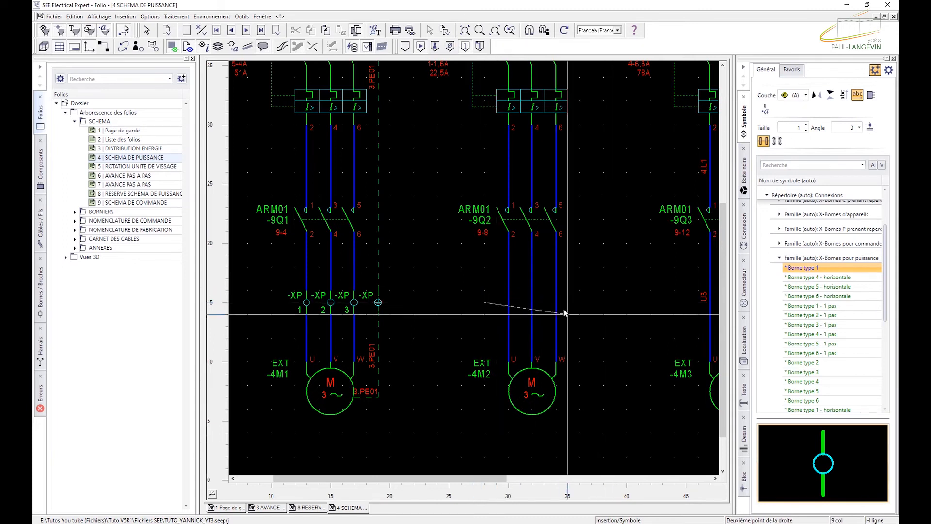
left_click(592, 303)
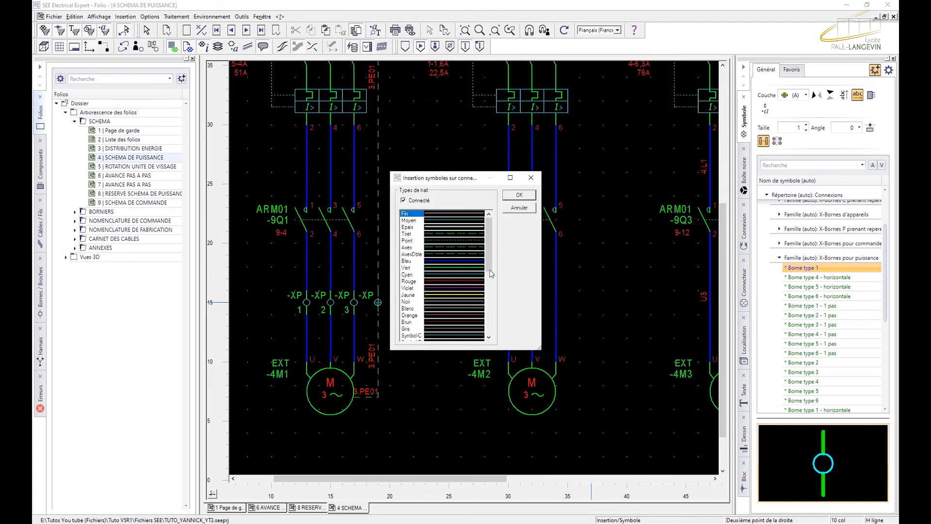
left_click(461, 241)
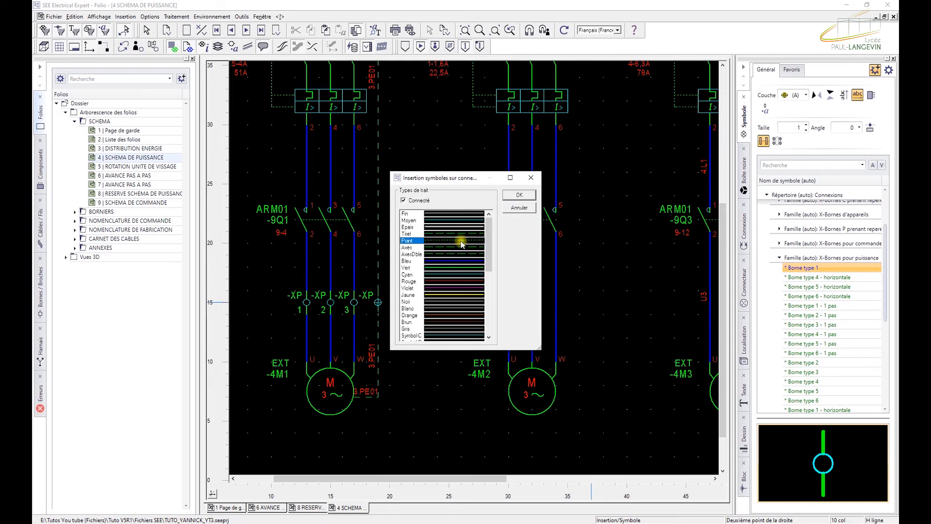
left_click(520, 196)
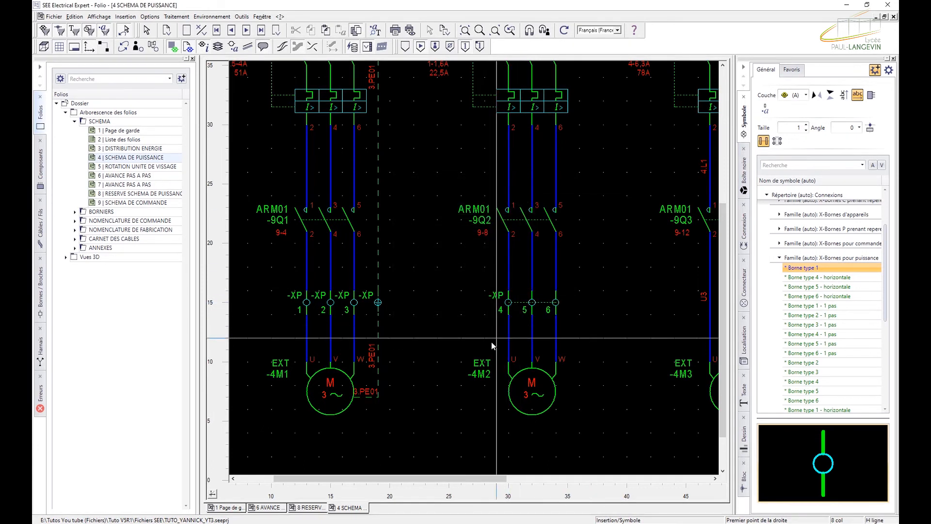
key("Escape")
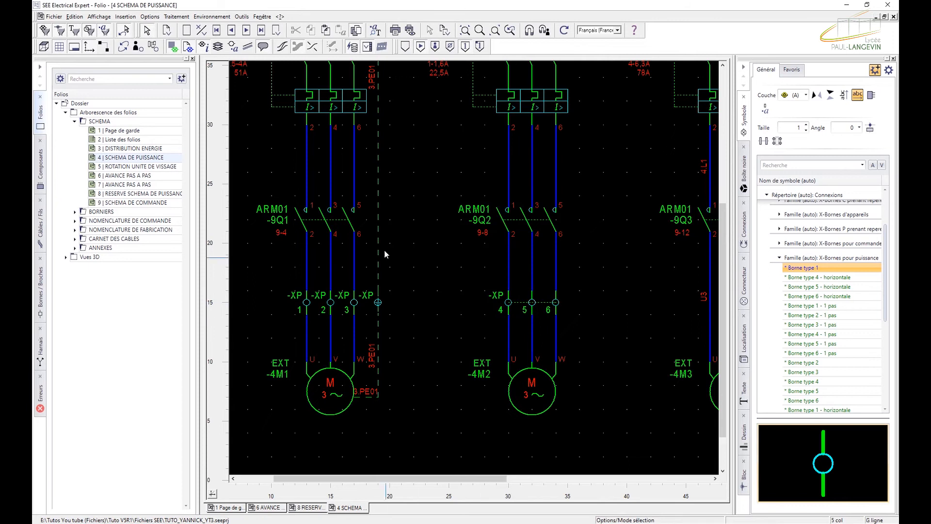
- Insert Borne type 1 terminals across the three phases above motor 4M3, in line with the other XP terminals, using the Point line type
mouse_move(356, 316)
left_click_drag(511, 485, 574, 485)
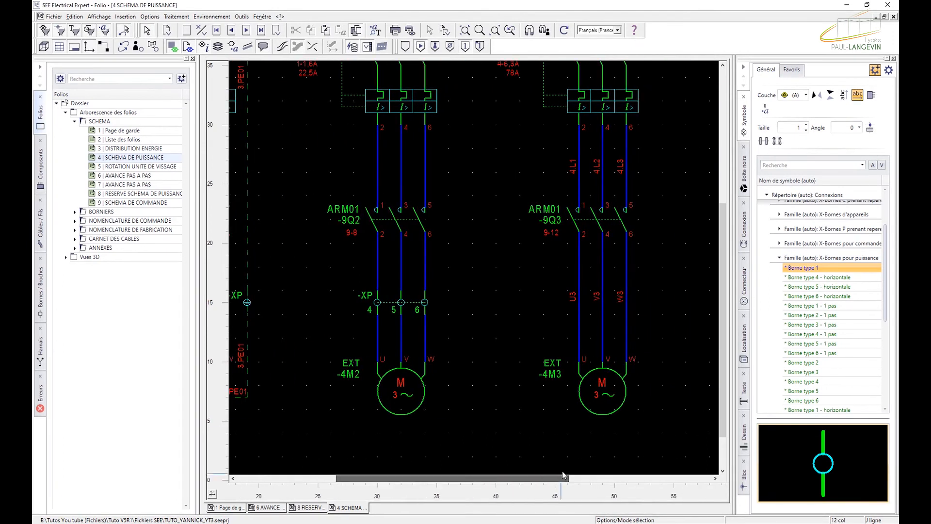
left_click(762, 141)
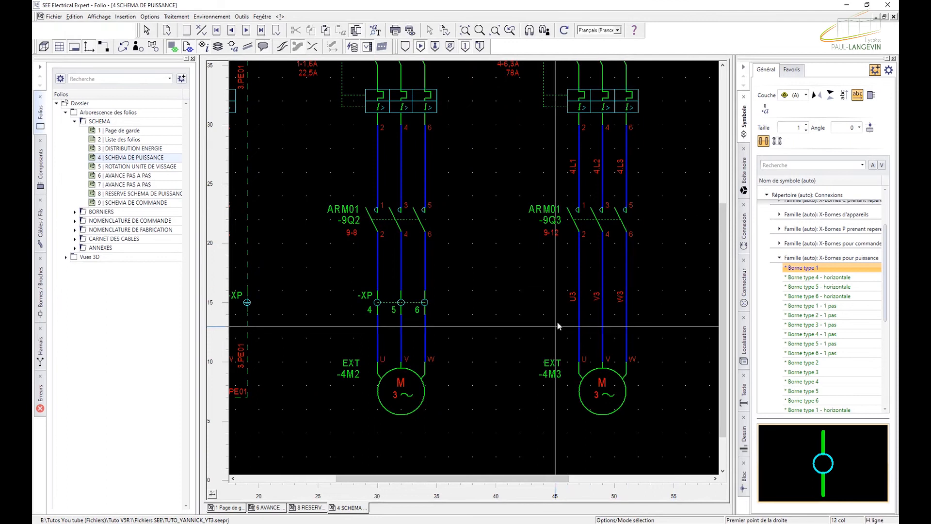
left_click(559, 306)
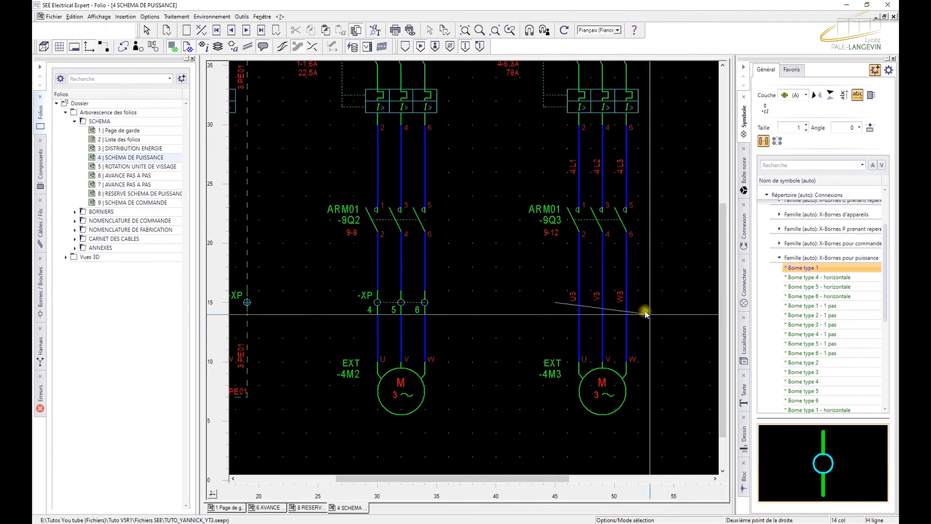
left_click(655, 305)
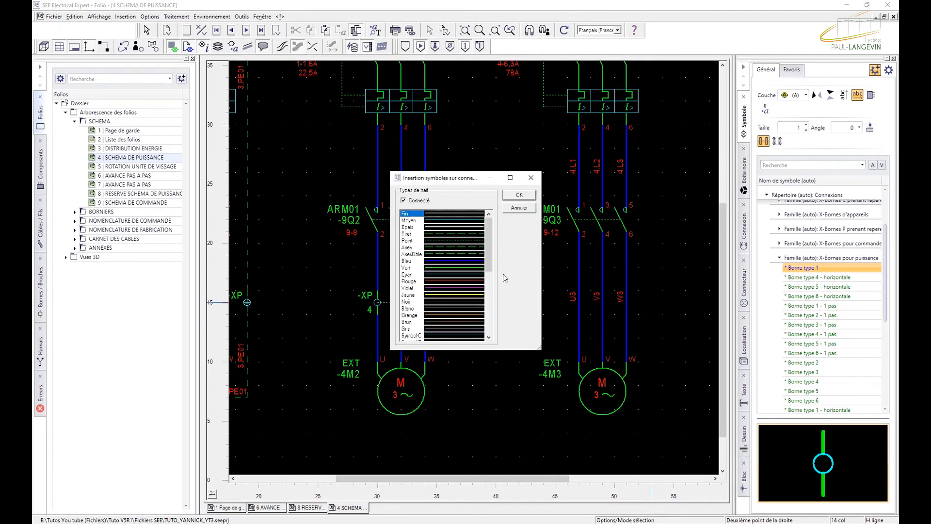
double_click(461, 240)
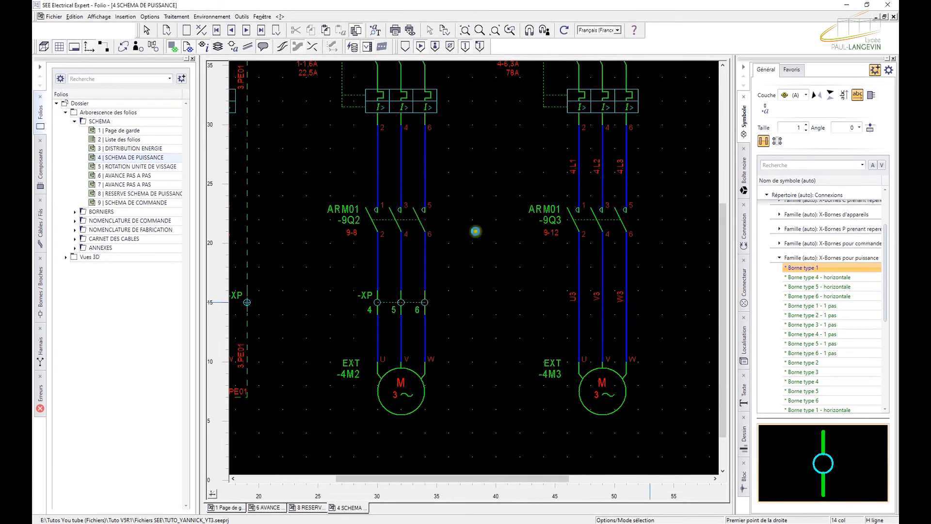
key("Escape")
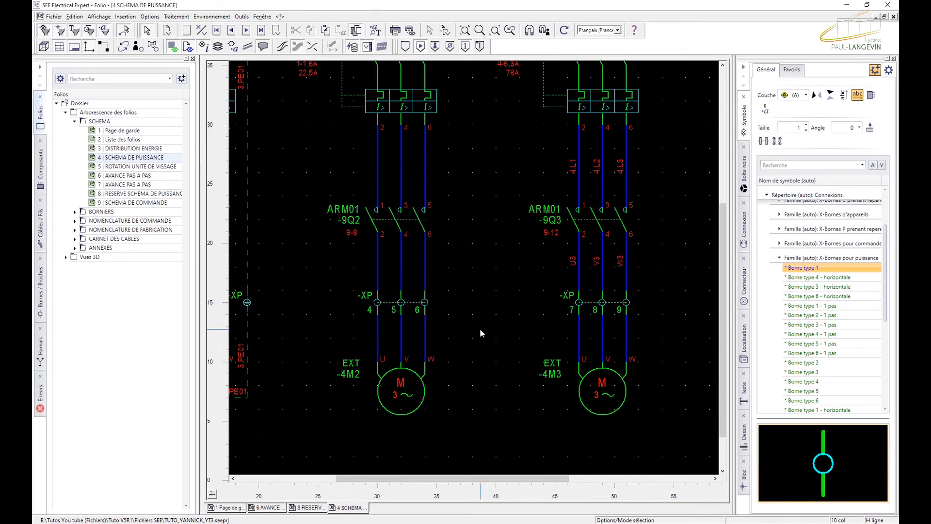
- Copy the XP earth terminal of the 4M1 circuit and paste it beside XP terminal 6 of the 4M2 circuit
scroll(266, 315, "down", 1)
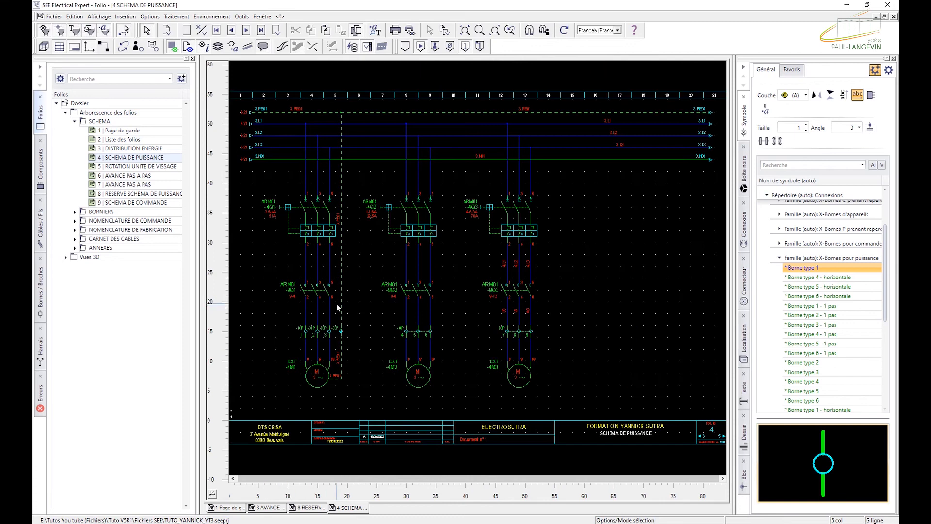
scroll(341, 310, "up", 1)
right_click(337, 342)
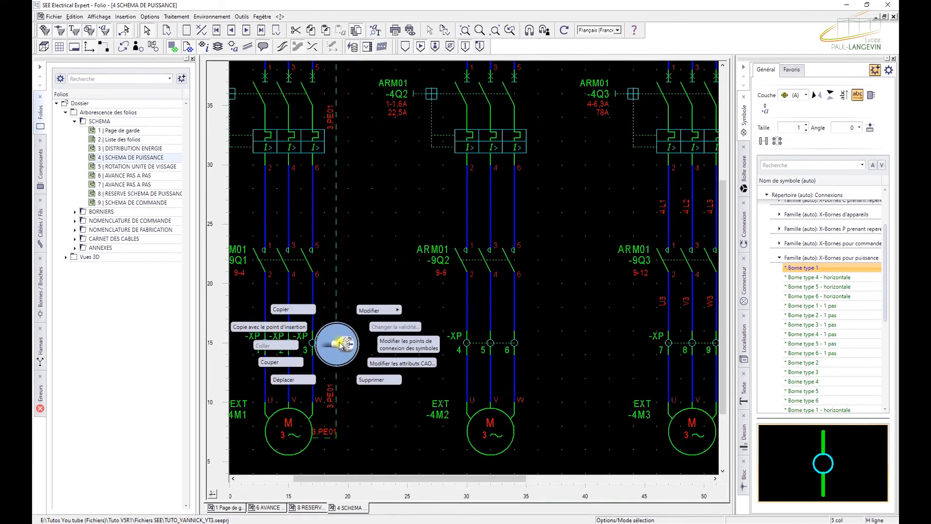
right_click(557, 315)
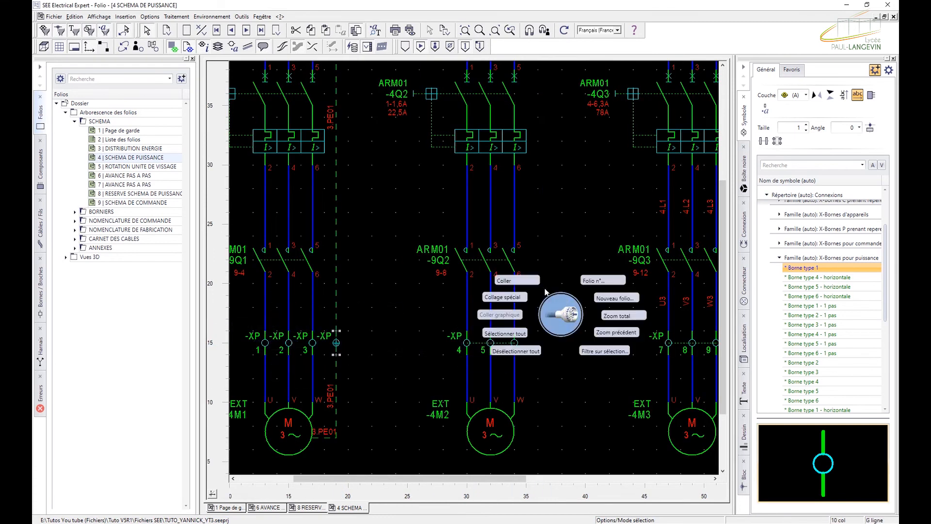
left_click(531, 286)
left_click(549, 342)
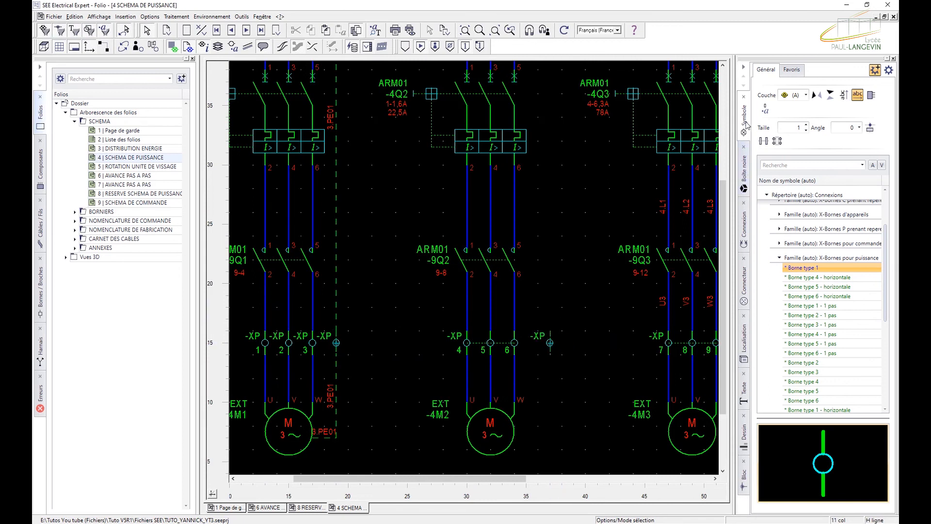
- Draw a MASSE/TERRE connection from the earth point of motor 4M2 through its XP earth terminal up to the 3.PE01 line
left_click(747, 219)
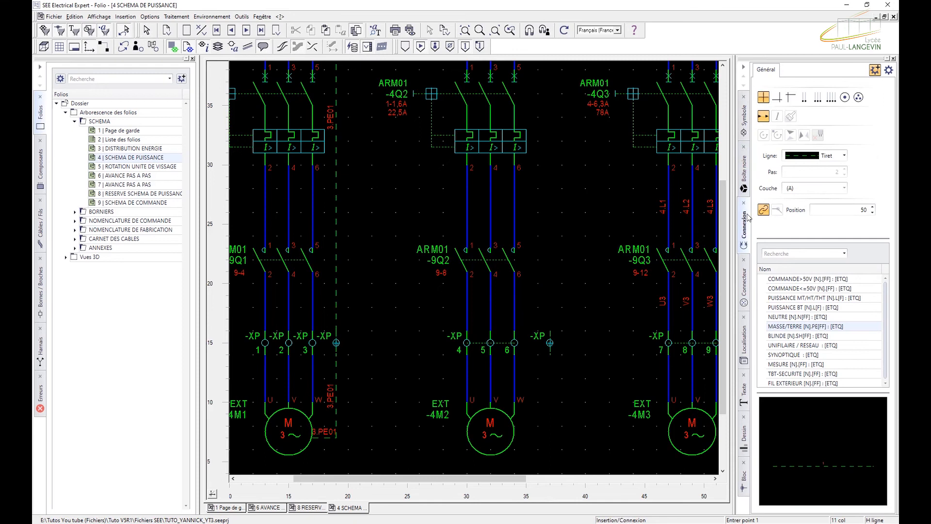
left_click(763, 116)
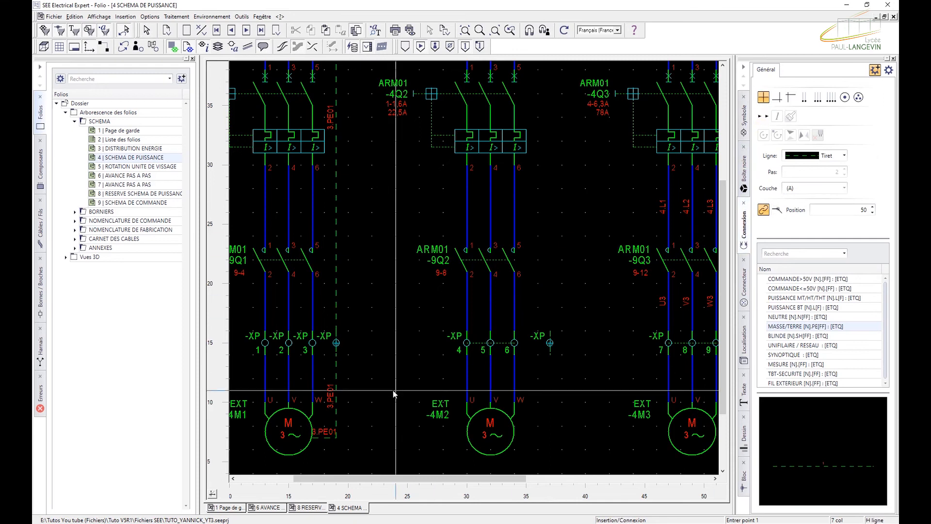
left_click(514, 437)
left_click(549, 437)
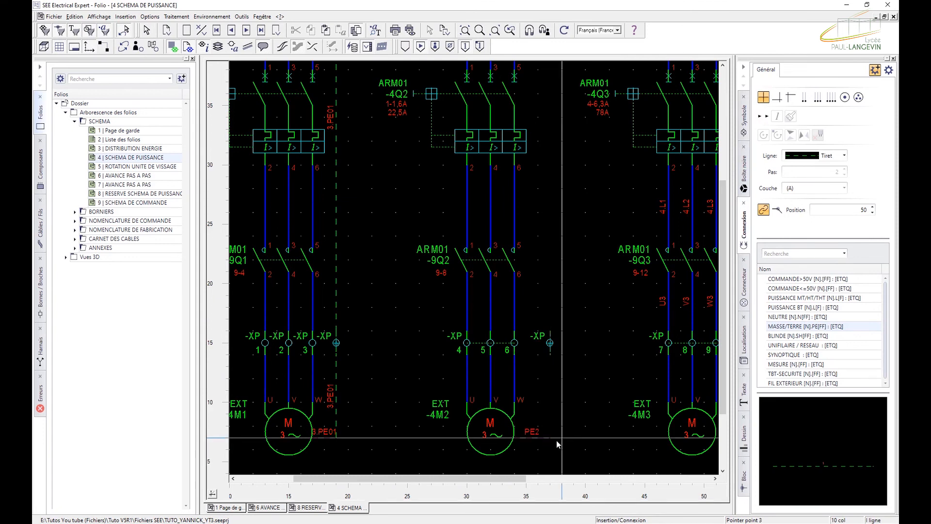
scroll(553, 438, "down", 3)
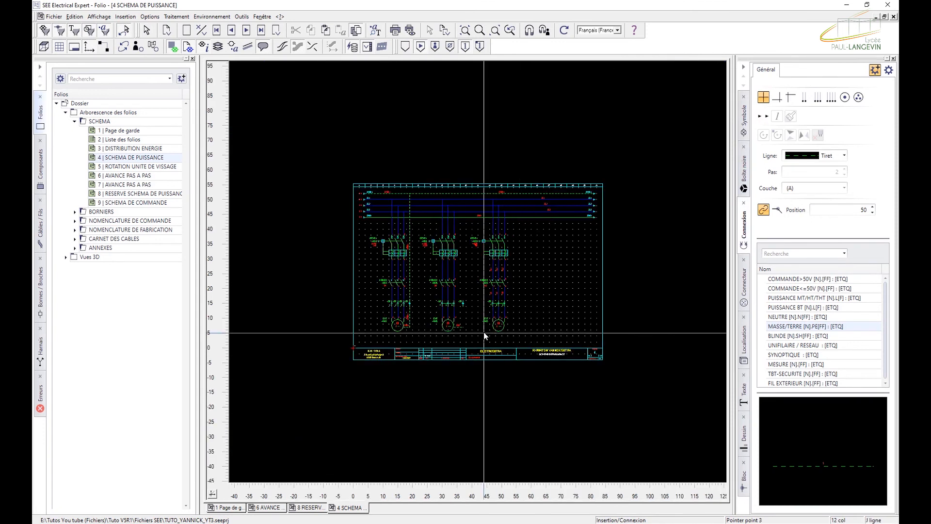
left_click(465, 197)
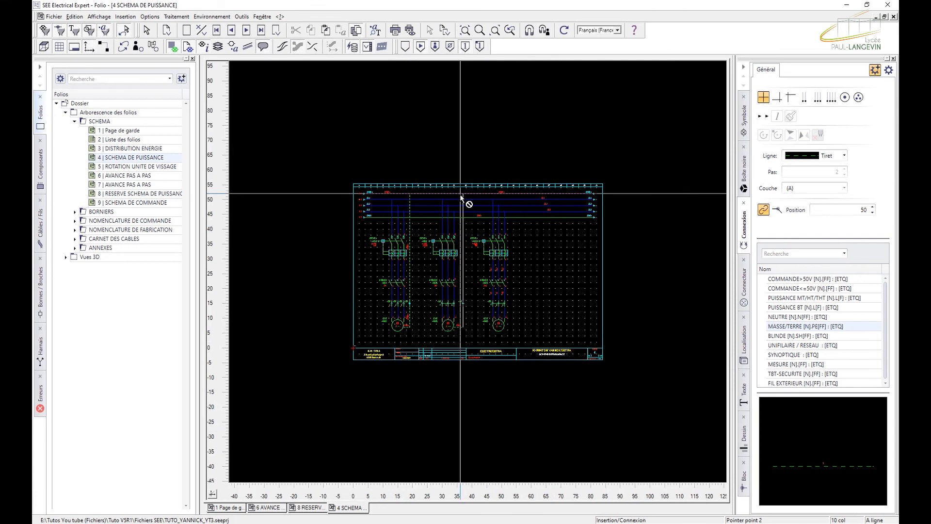
- Draw a MASSE/TERRE connection from the 3.PE01 line down to the earth point of motor 4M3
left_click(513, 194)
left_click(511, 194)
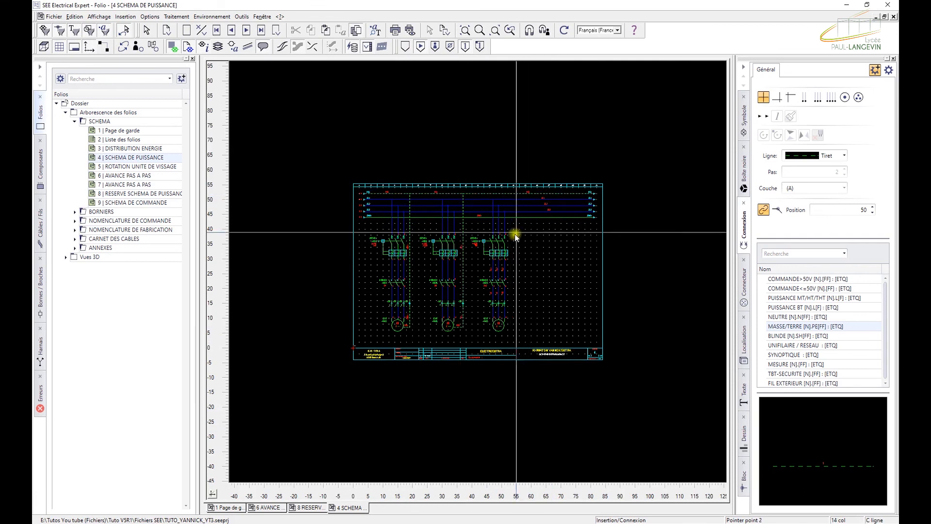
left_click(509, 326)
scroll(459, 324, "up", 5)
key("Escape")
- Copy the XP earth terminal of the 4M2 circuit and paste it on the earth connection beside XP terminal 9
right_click(445, 346)
left_click(510, 312)
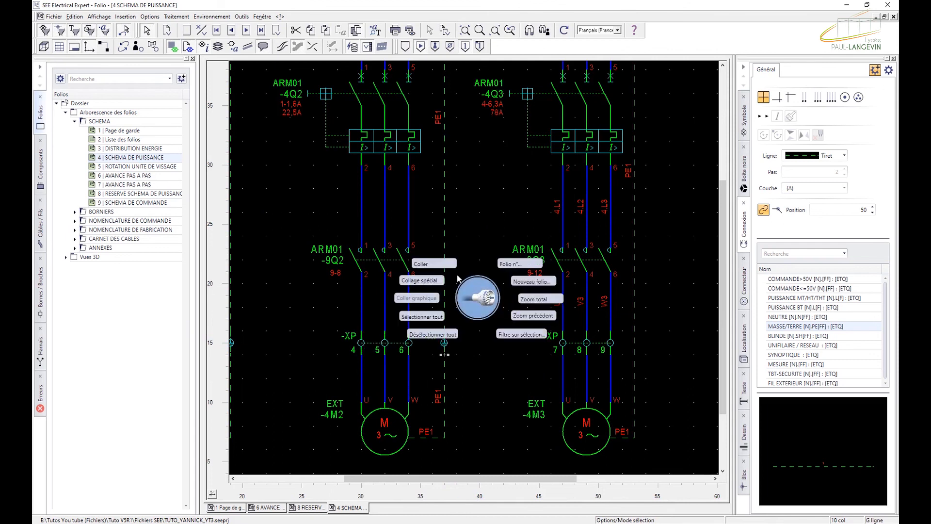
left_click(634, 344)
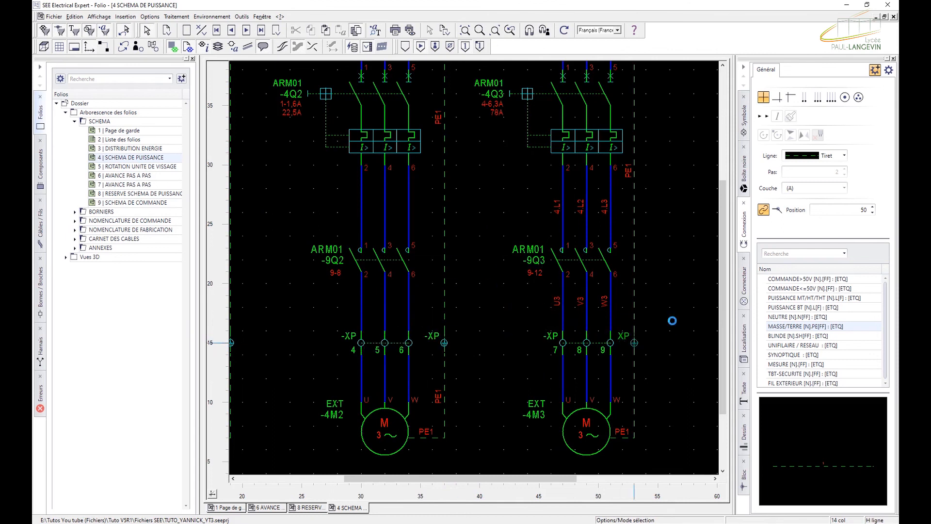